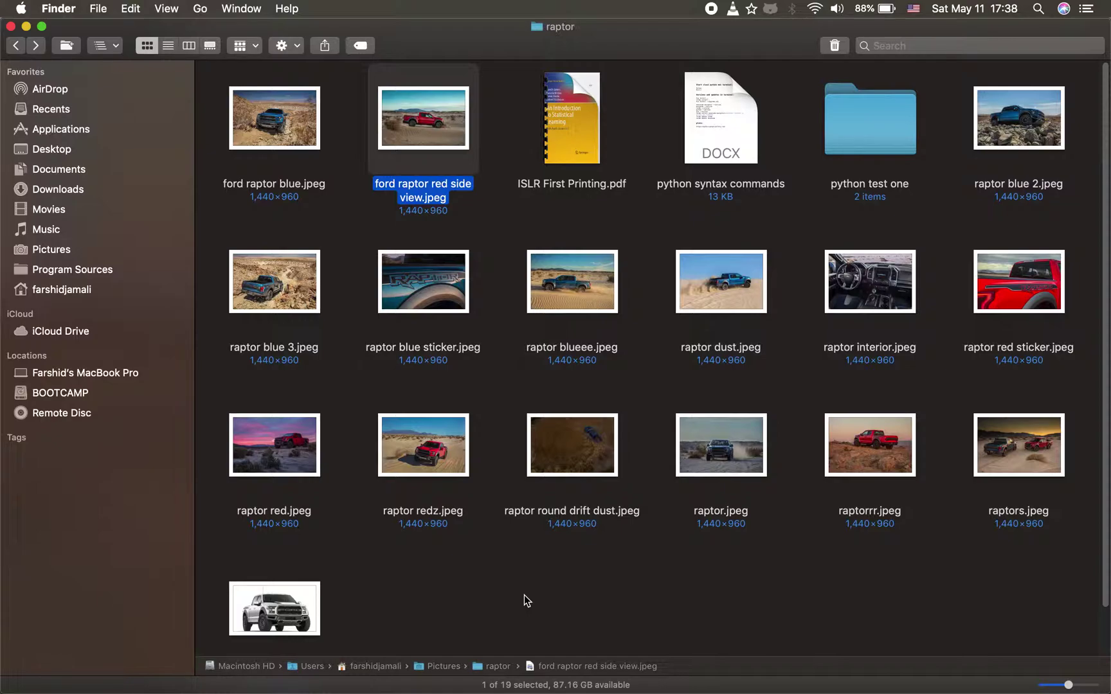
# Open the blue Ford photo in its own window, then close it and return to the raptor folder.
pyautogui.doubleClick(315, 122)
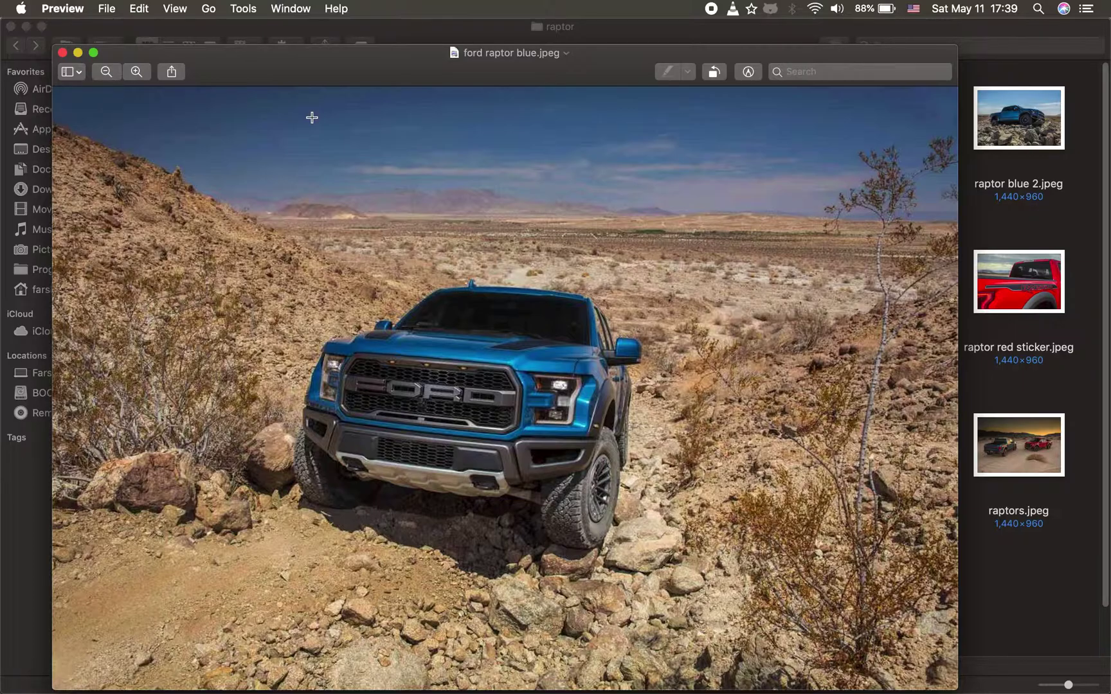
pyautogui.click(62, 52)
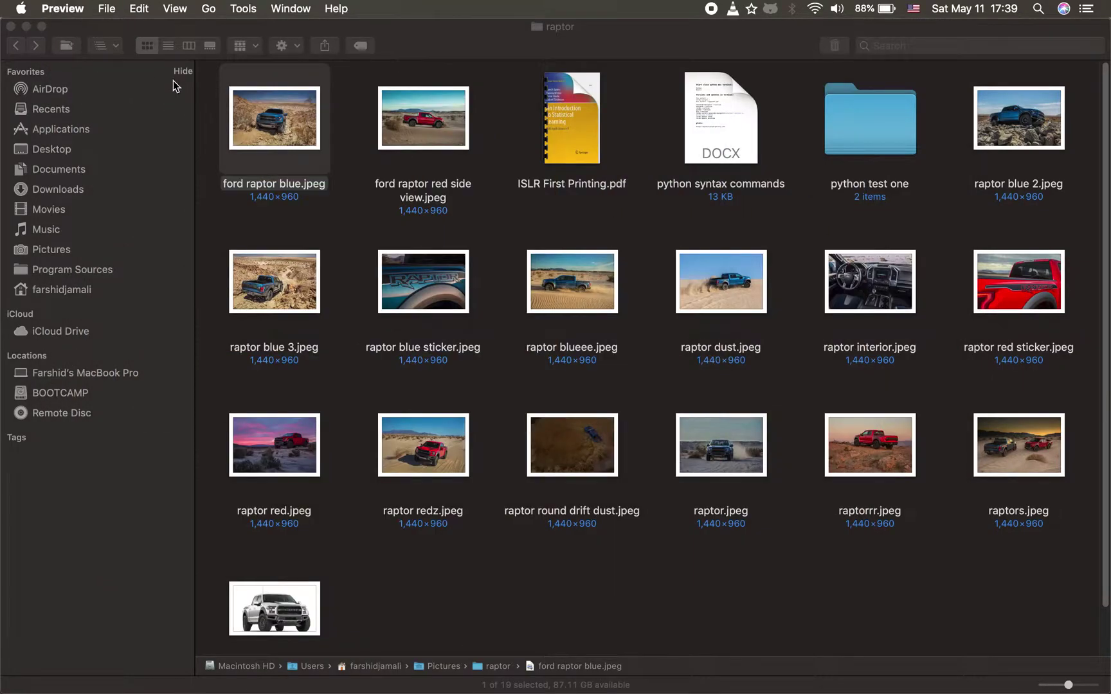
pyautogui.click(305, 141)
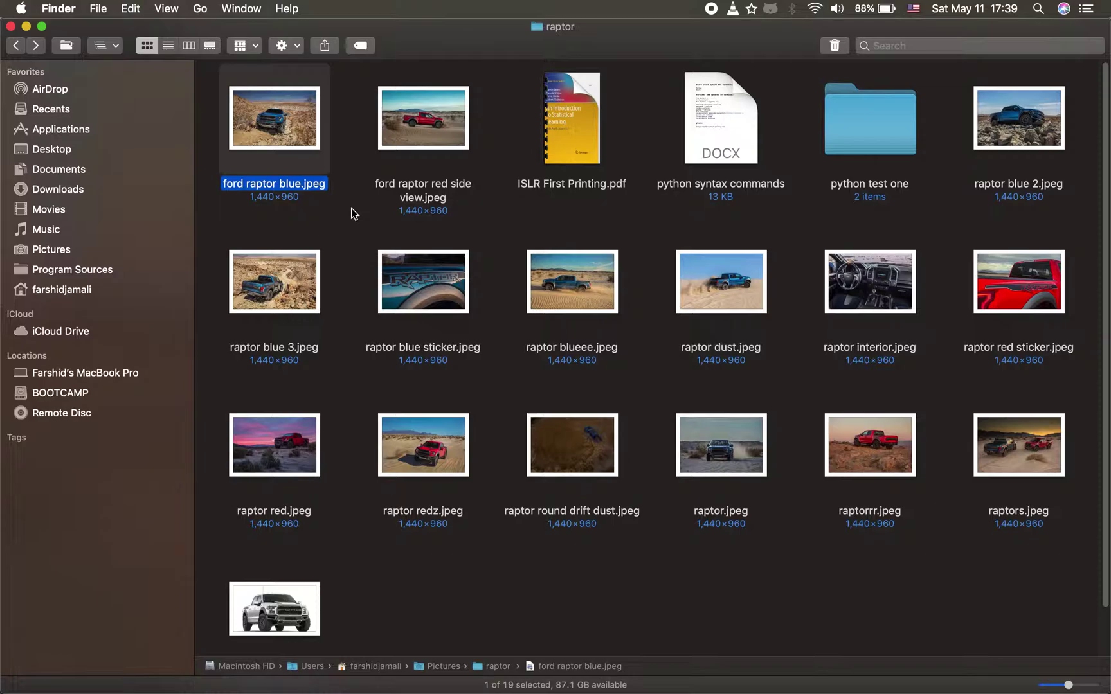
# Quick Look the blue Ford photo and step through the photos, ISLR PDF, python document and python test one folder.
pyautogui.press('space')
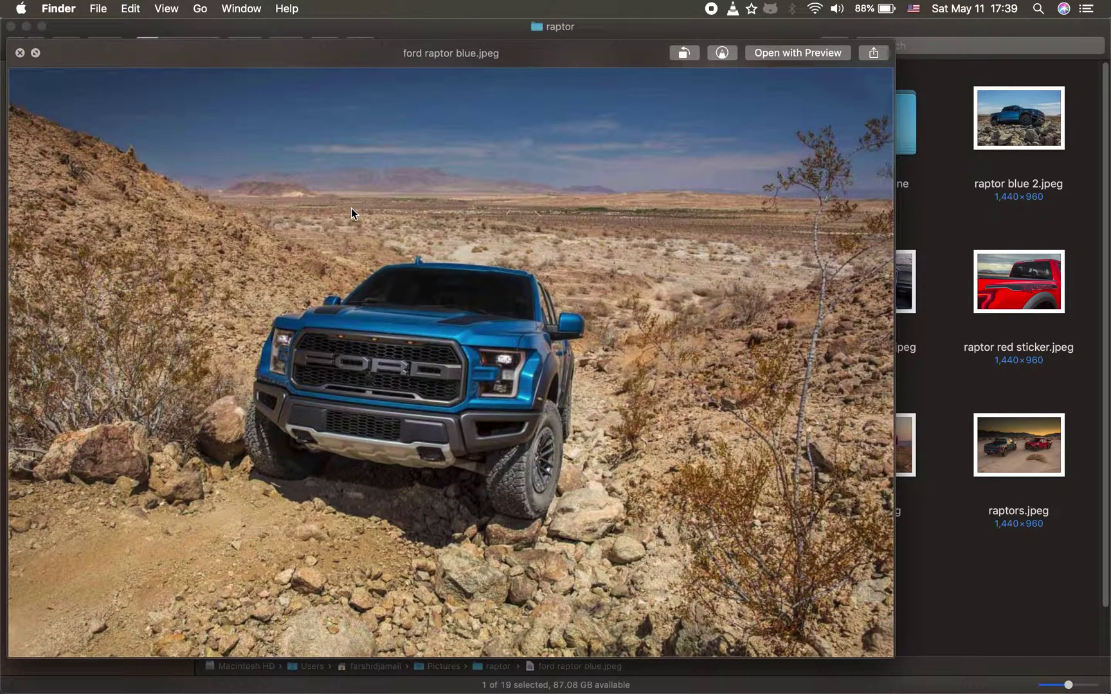
pyautogui.press('Right')
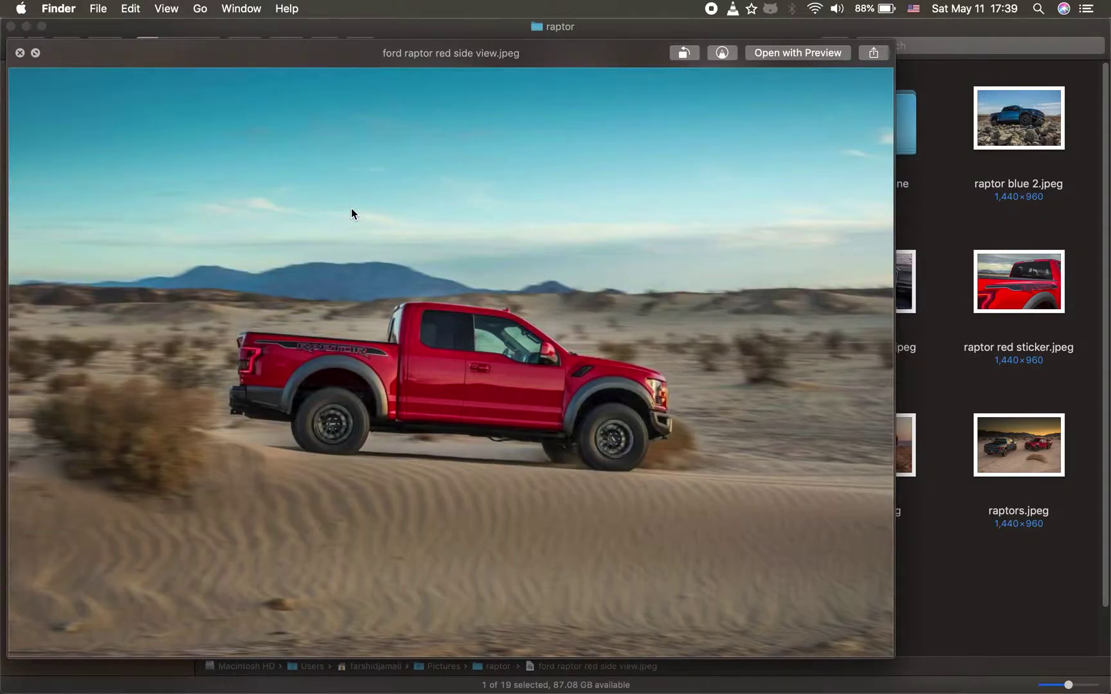
pyautogui.press('Right')
pyautogui.press('Left')
pyautogui.press('Right')
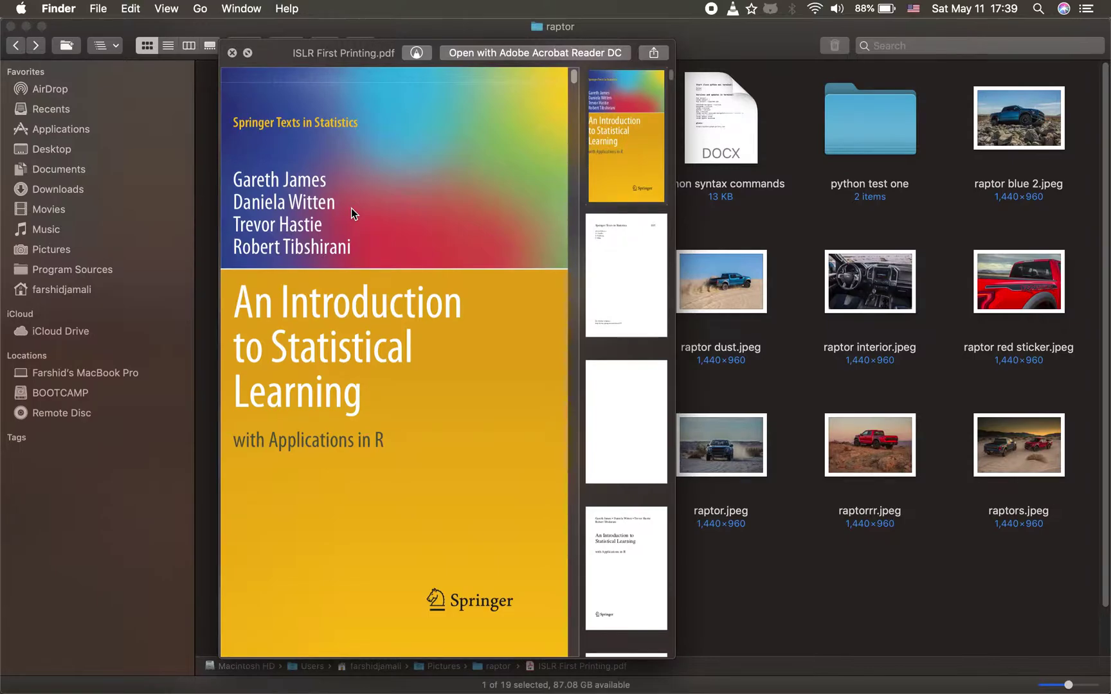
pyautogui.press('Right')
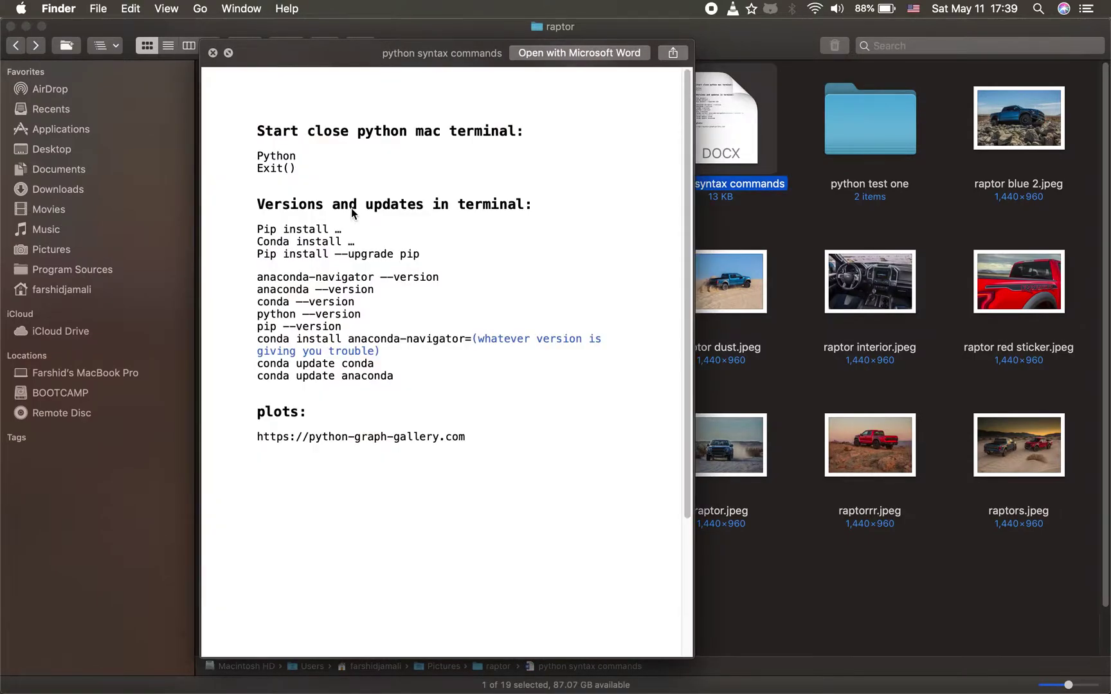
pyautogui.press('Right')
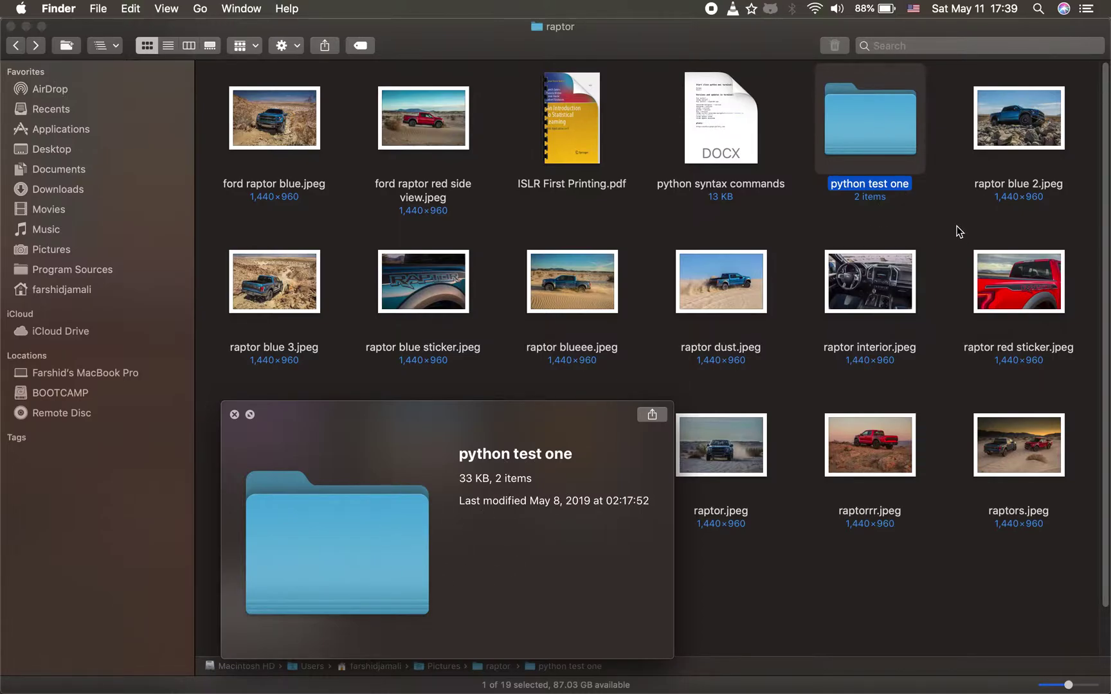
pyautogui.press('Right')
# Step the Quick Look preview back toward the ISLR PDF, then close it.
pyautogui.press('Left')
pyautogui.press('Left')
pyautogui.press('Left')
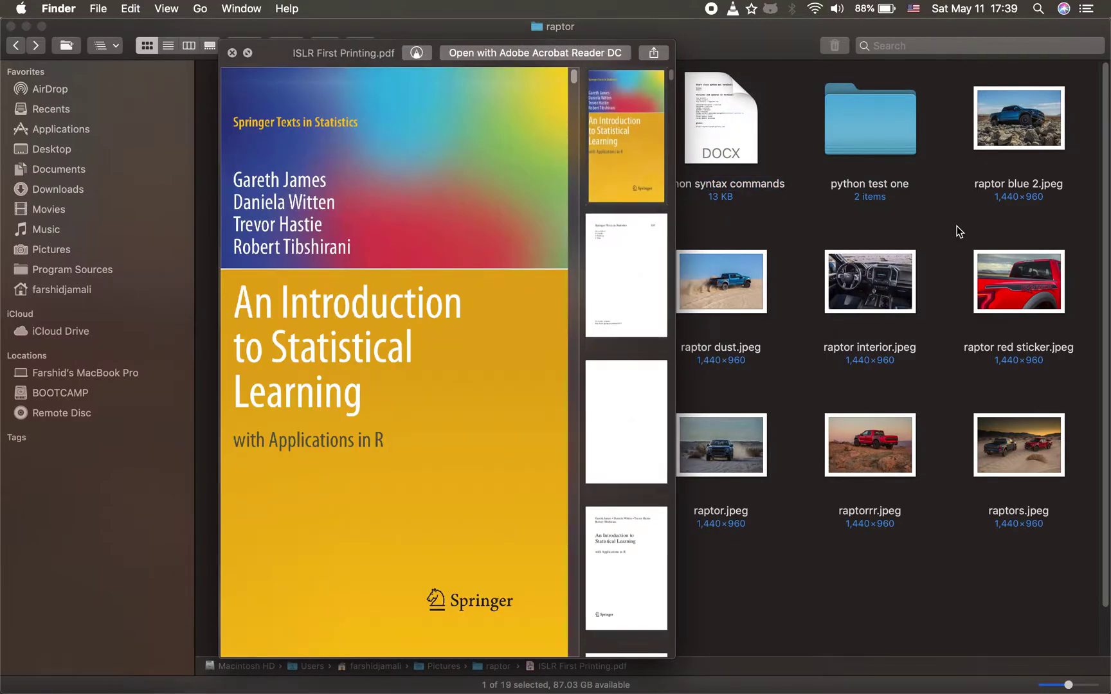
pyautogui.press('Left')
pyautogui.click(20, 51)
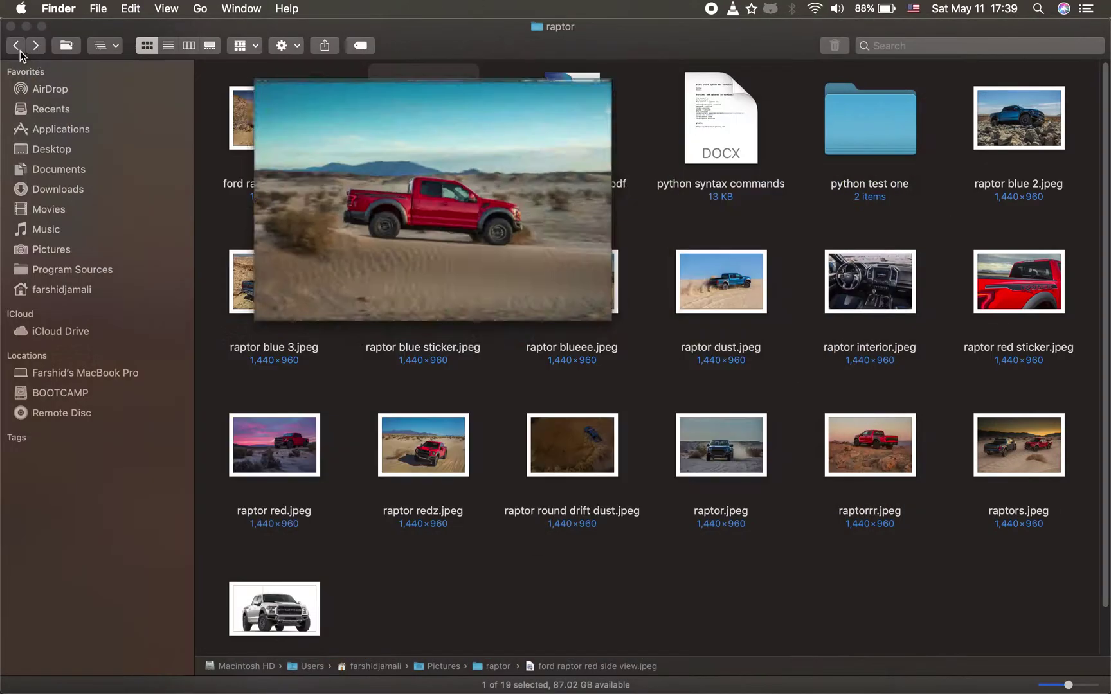
# Quick Look ford raptor blue.jpeg, flip to the red side view photo and back, then close the preview.
pyautogui.click(254, 119)
pyautogui.press('space')
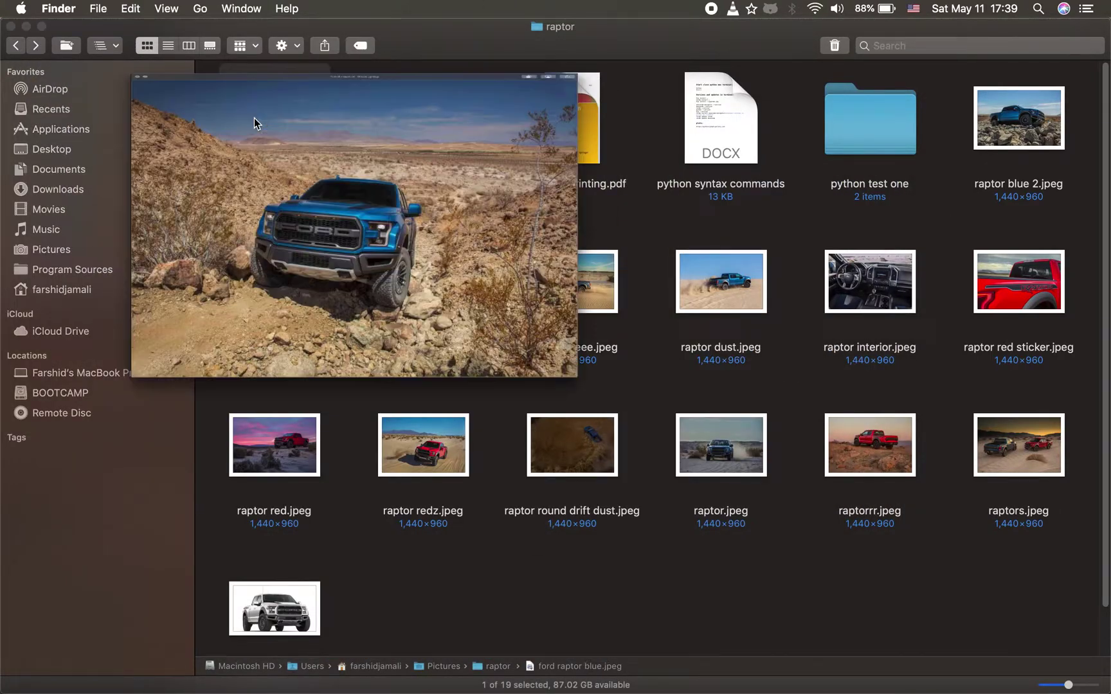
pyautogui.press('Right')
pyautogui.press('Left')
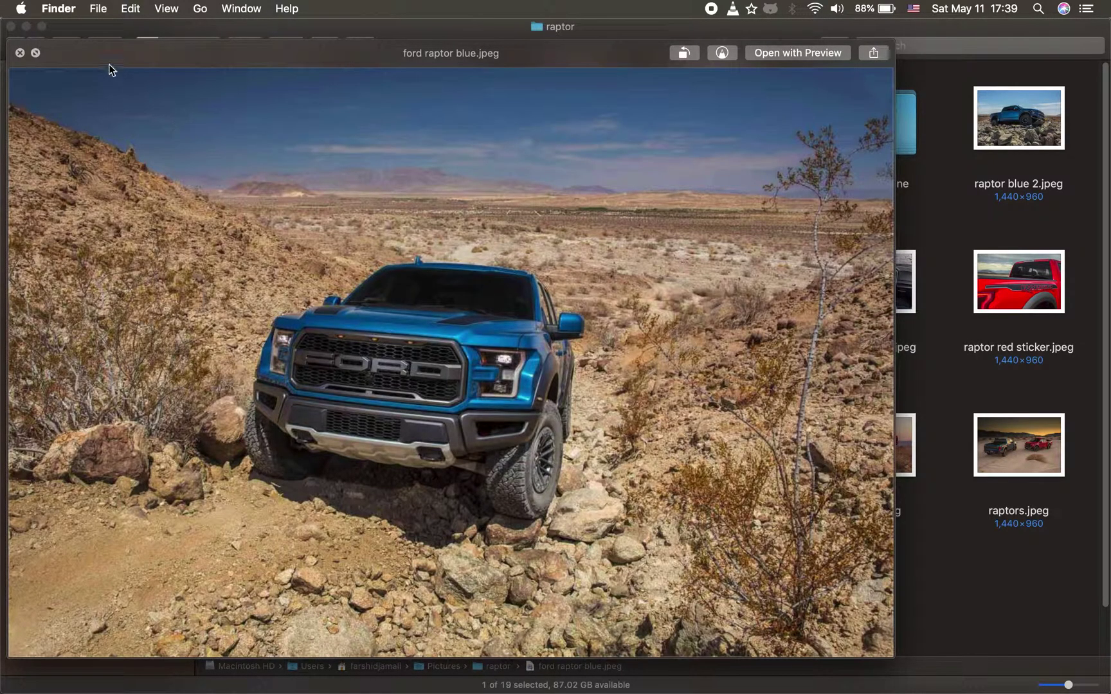
pyautogui.click(21, 56)
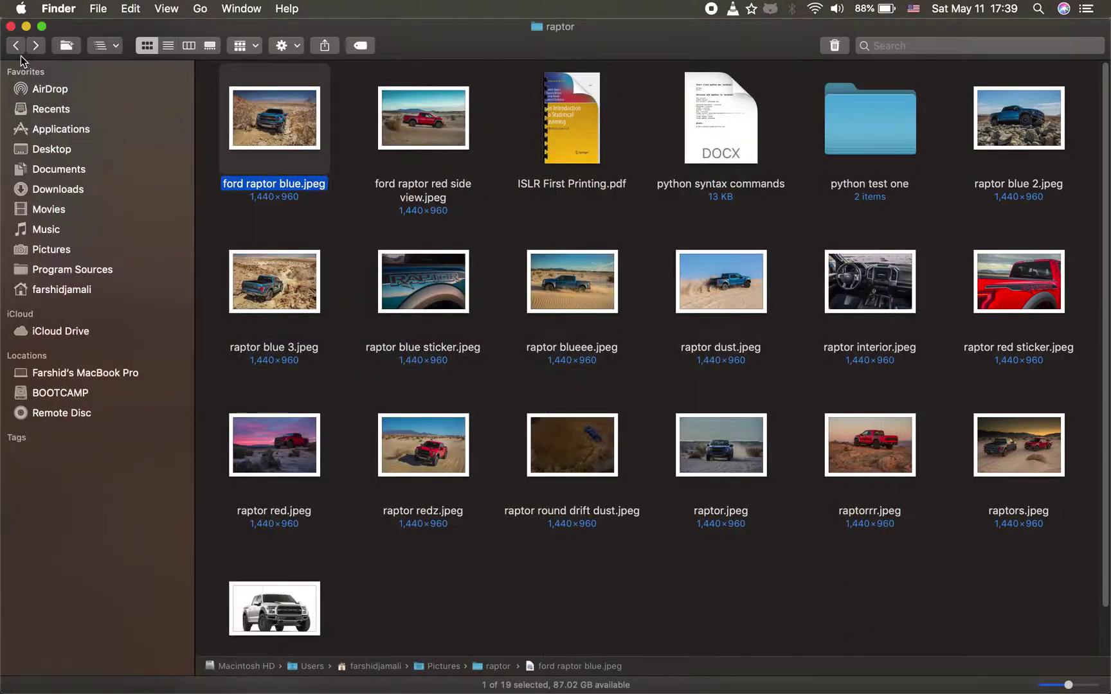